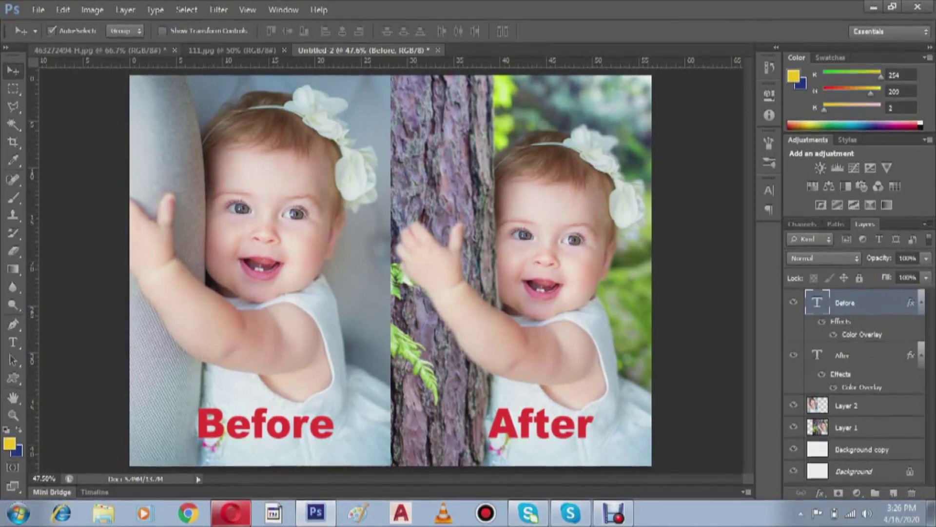
Step: Switch from the Untitled-2 collage to the original baby photo 463272494-H.jpg
key(ctrl+Tab)
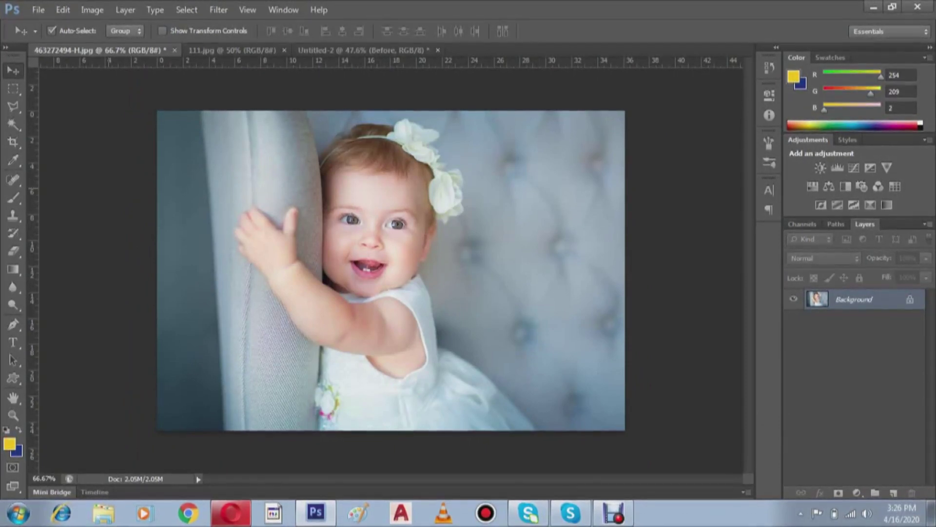
Step: Start a Pen-tool Shape path tracing the baby's dress edge and arm
key(p)
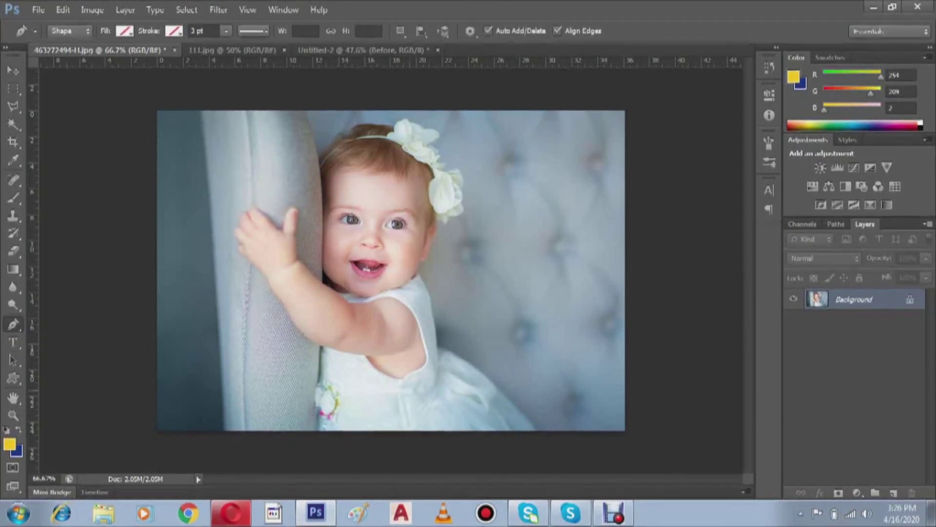
scroll(357, 434, up, 2)
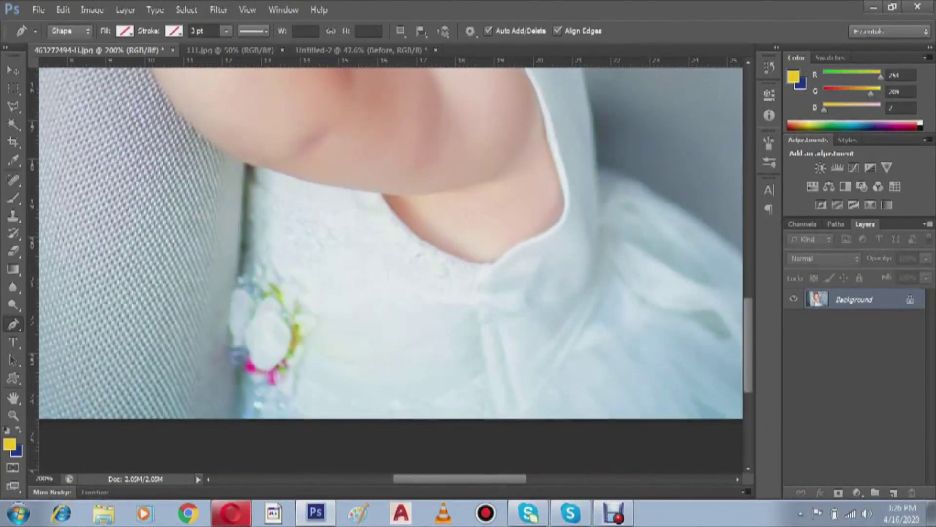
click(243, 336)
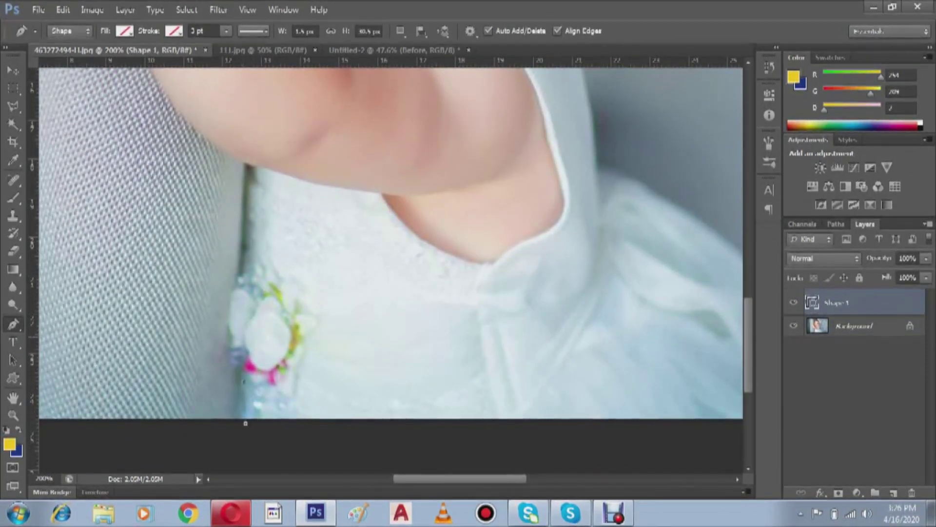
click(248, 191)
scroll(245, 422, up, 1)
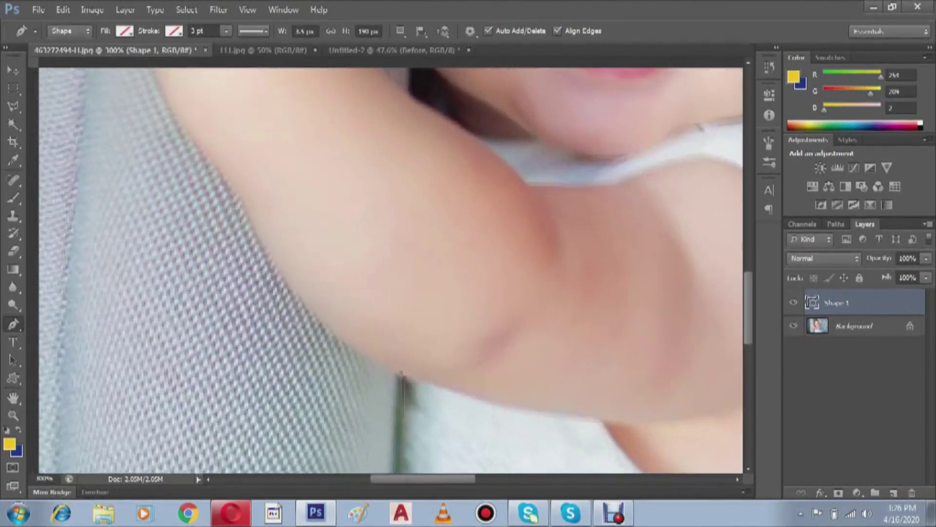
drag(317, 331, 415, 396)
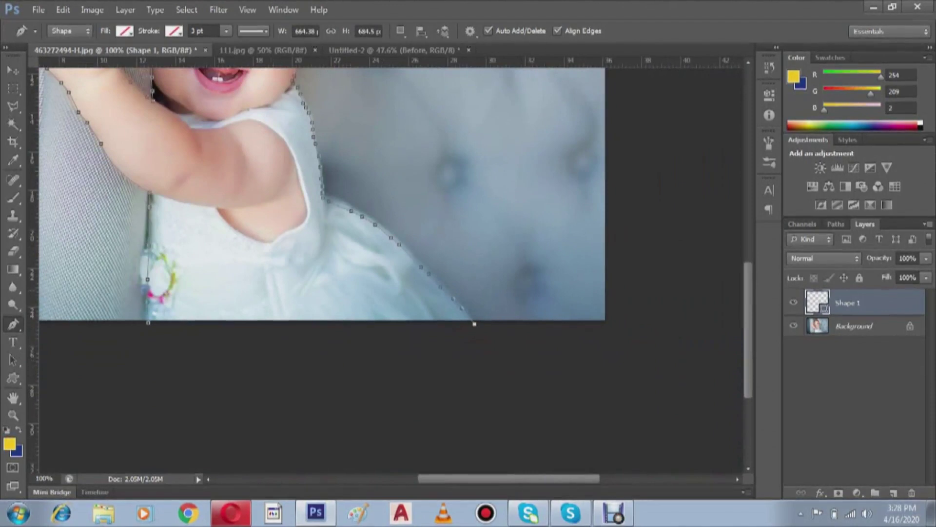
Step: Turn the traced baby path into a selection with Make Selection
right_click(196, 214)
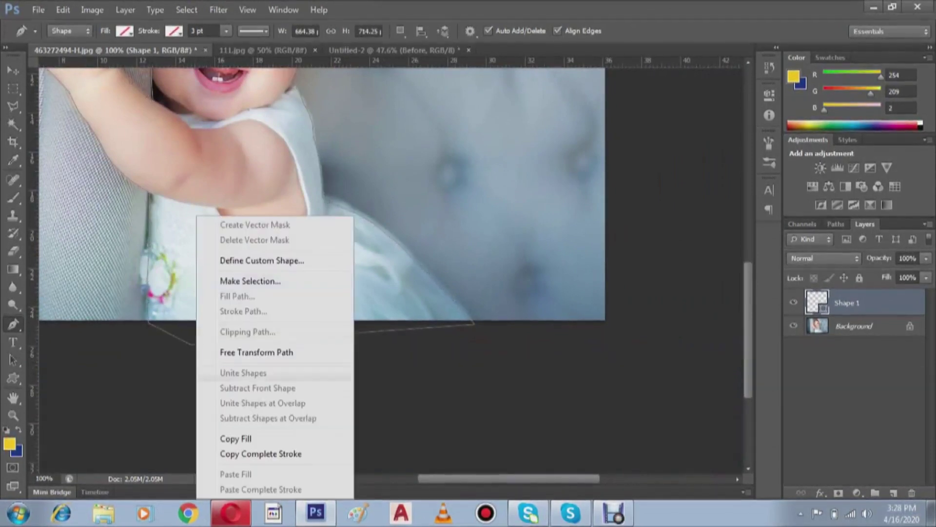
click(229, 278)
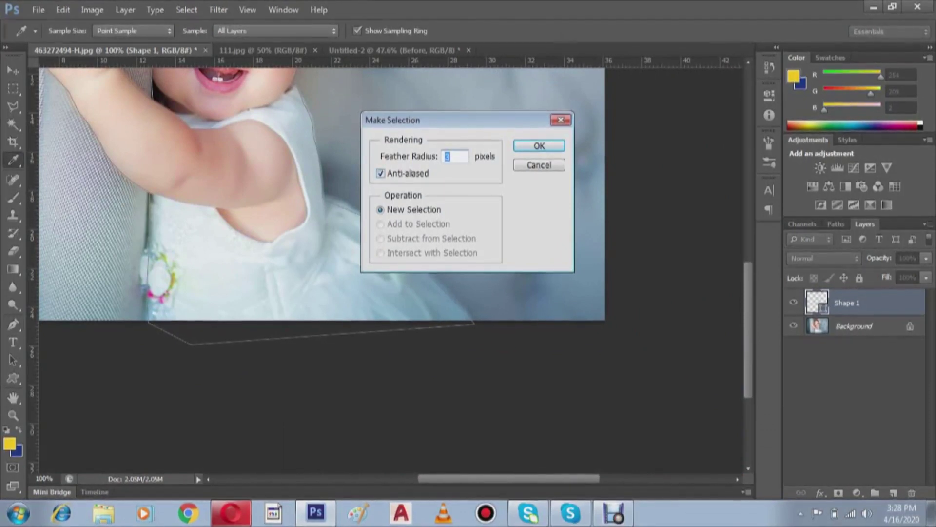
key(Return)
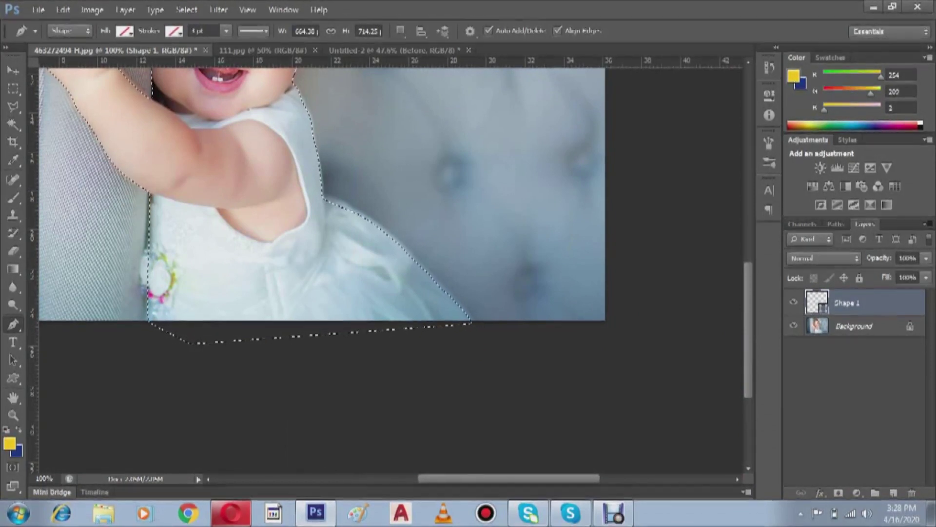
Step: Copy the selected baby from Background onto Layer 1 and remove the Shape 1 layer
click(854, 325)
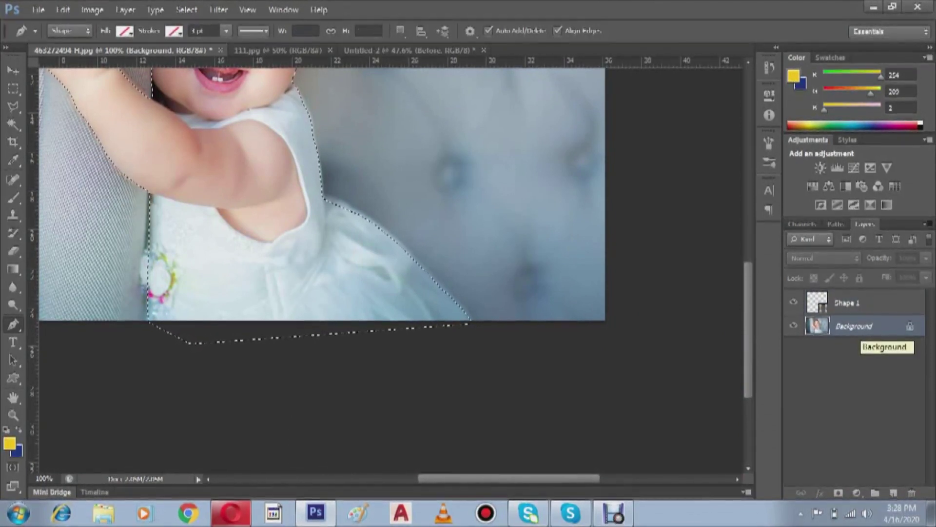
key(ctrl+j)
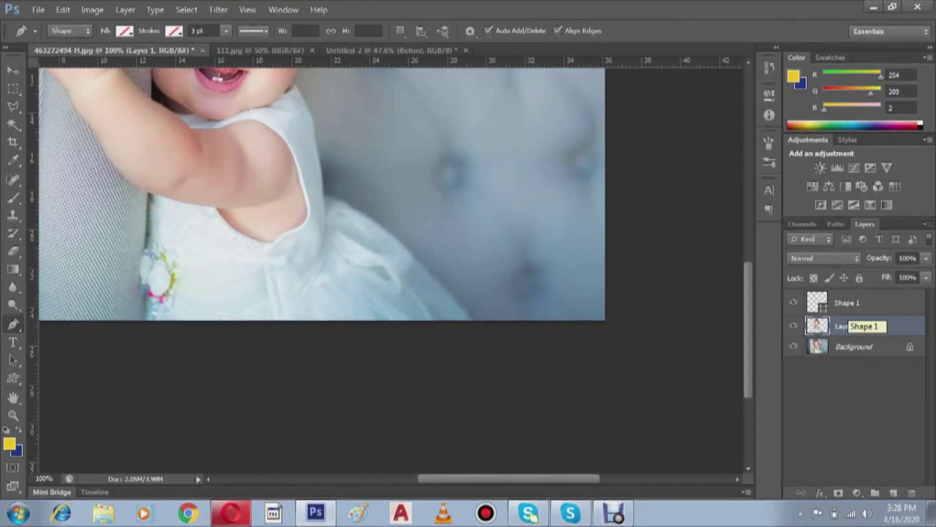
key(ctrl+z)
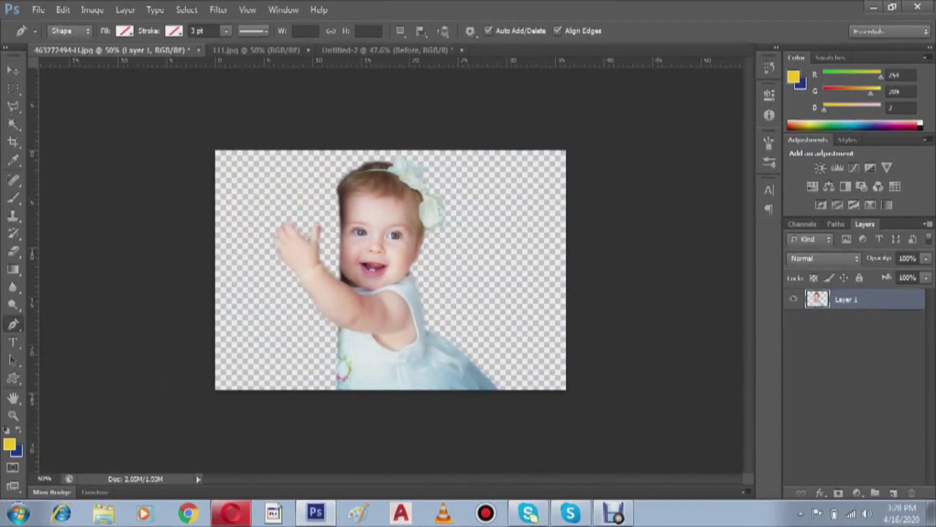
Step: Paste the cut-out baby into 111.jpg and place her beside the tree trunk
key(v)
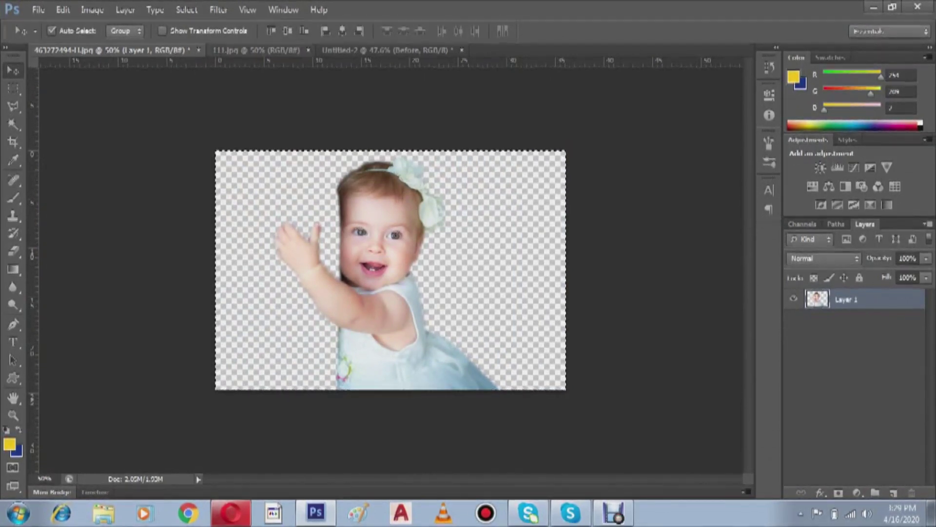
key(ctrl+Tab)
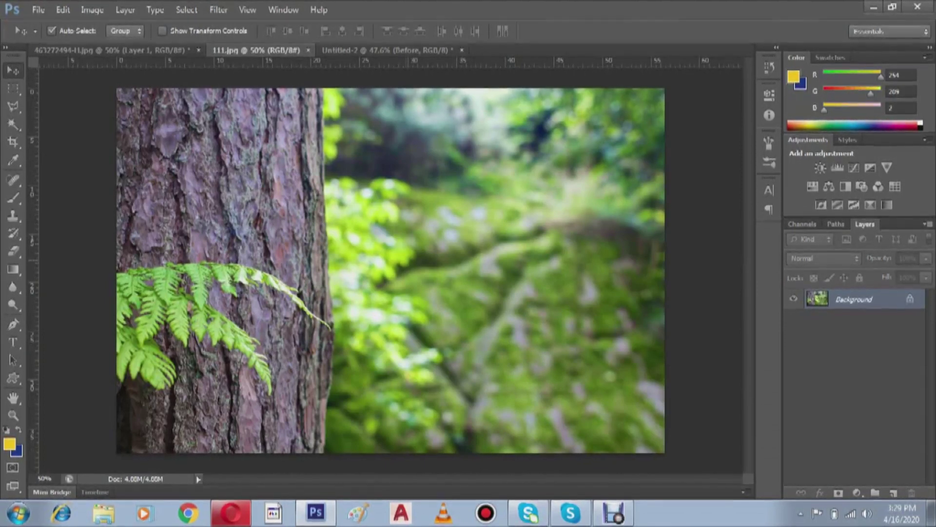
key(ctrl+v)
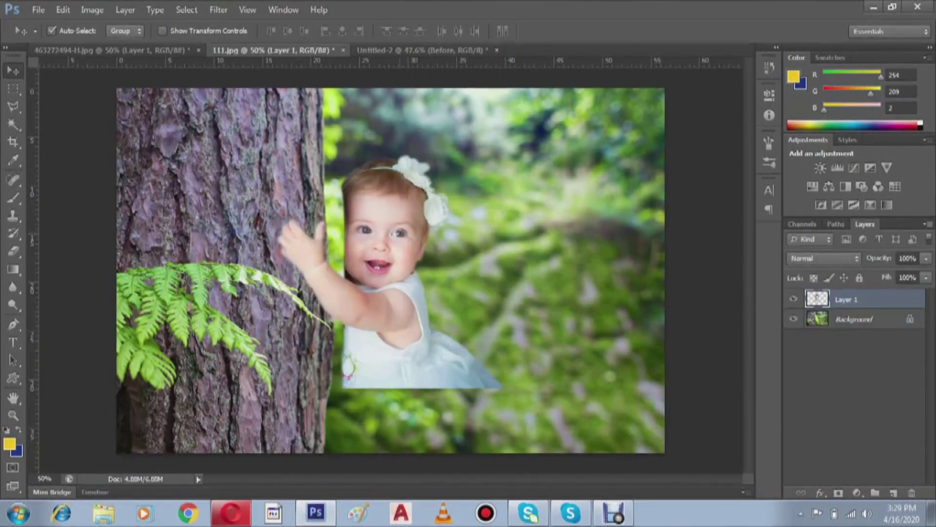
drag(385, 274, 459, 295)
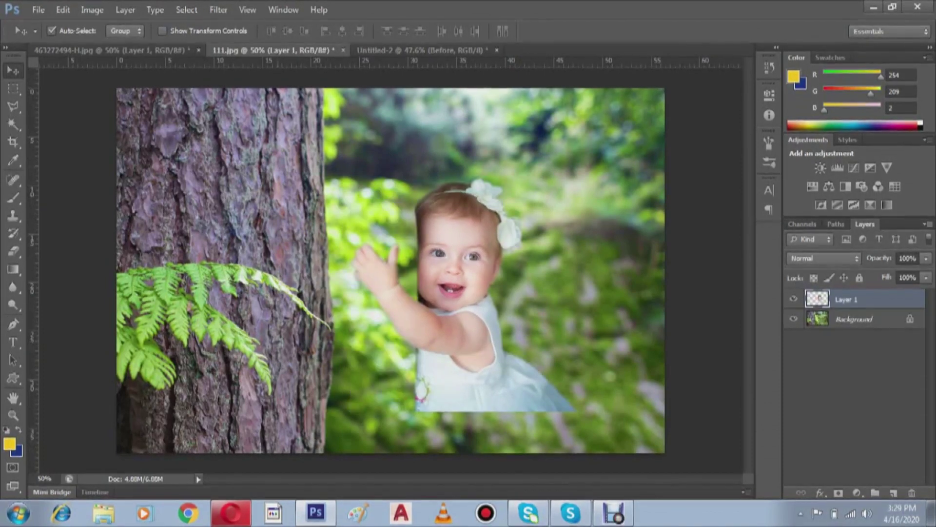
click(854, 319)
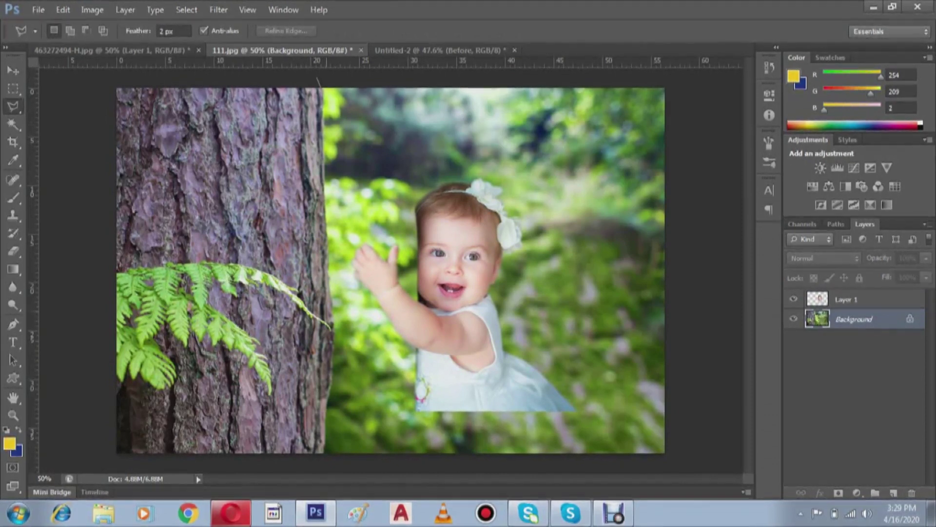
Step: Select the tree trunk with the Polygonal Lasso and copy it to Layer 2
click(324, 454)
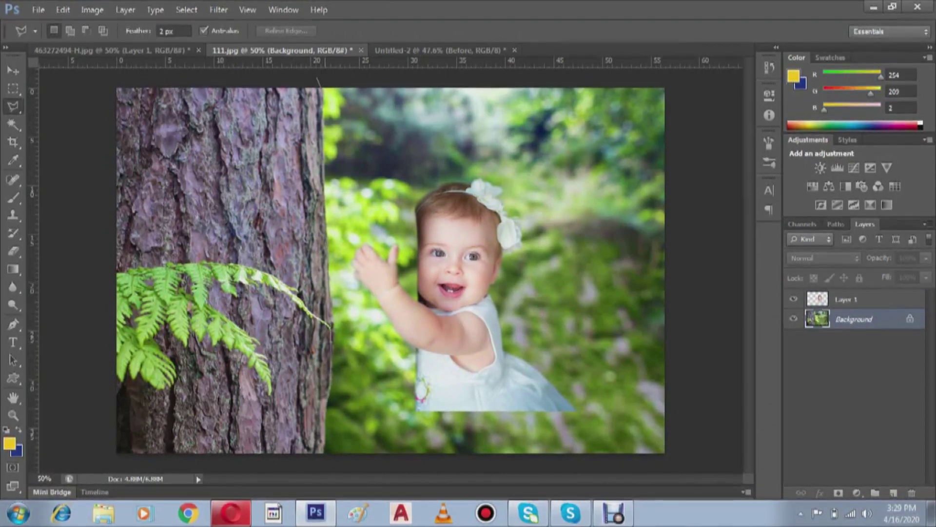
click(106, 461)
click(75, 349)
click(98, 93)
click(317, 78)
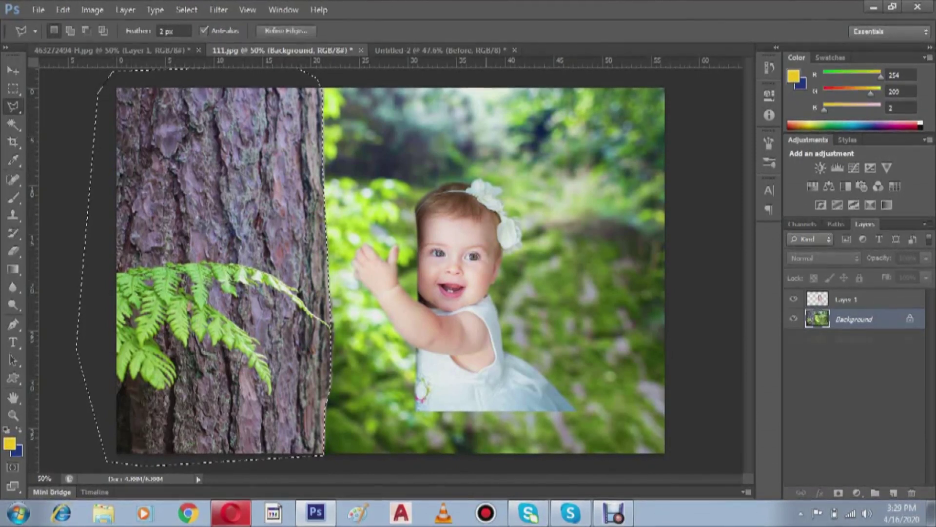
key(ctrl+j)
key(v)
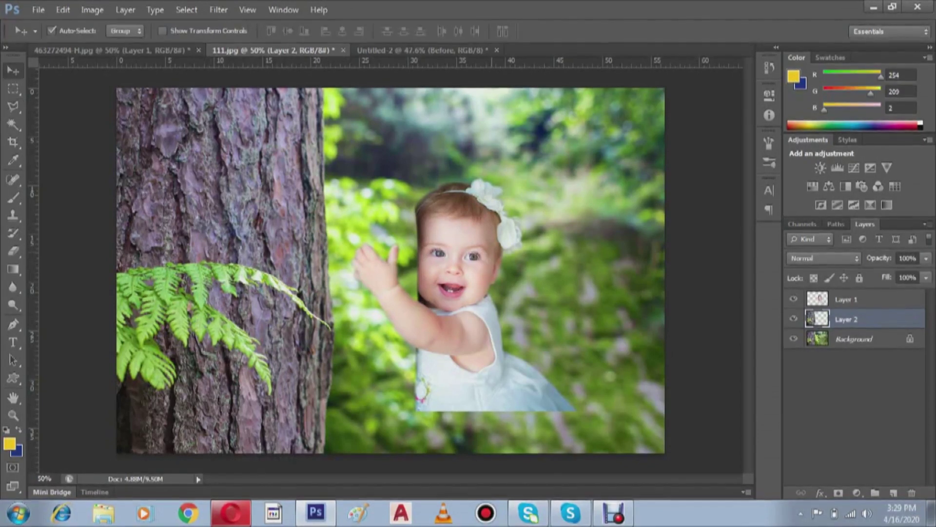
Step: Move the baby against the trunk and scale her to 127.84%
mouse_move(454, 293)
mouse_down()
mouse_move(357, 311)
mouse_move(367, 336)
mouse_up()
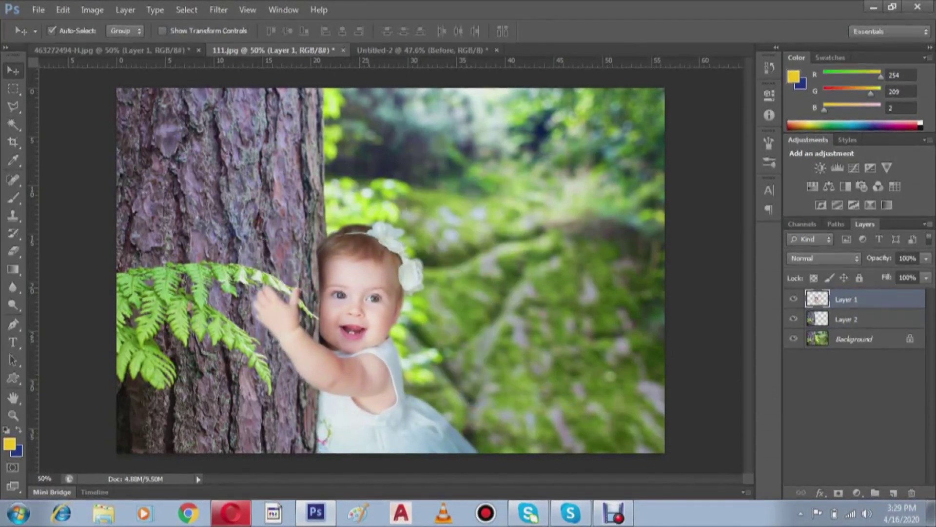
key(ctrl+t)
drag(481, 218, 546, 154)
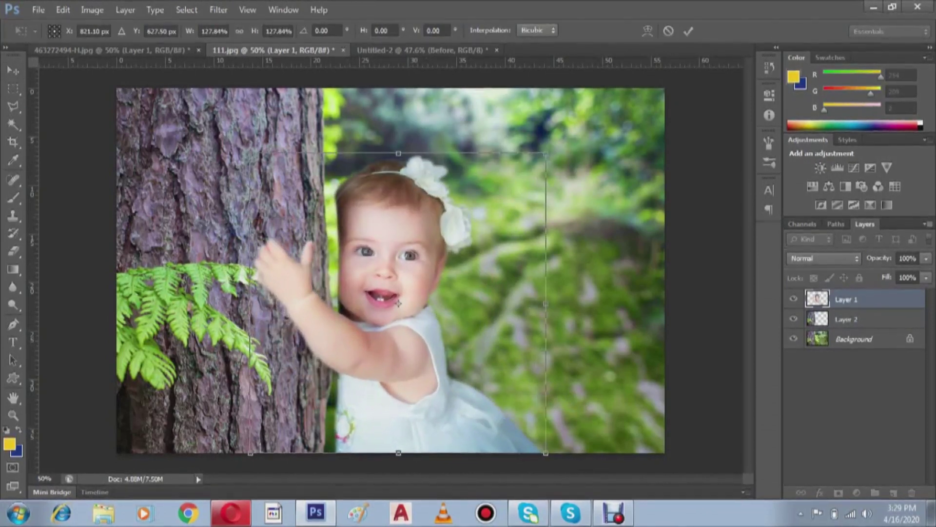
drag(398, 304, 383, 303)
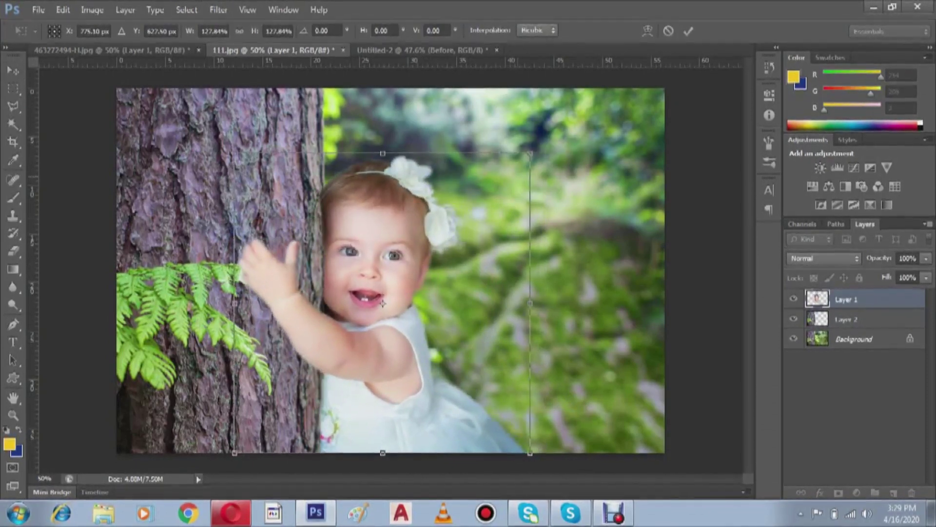
key(Return)
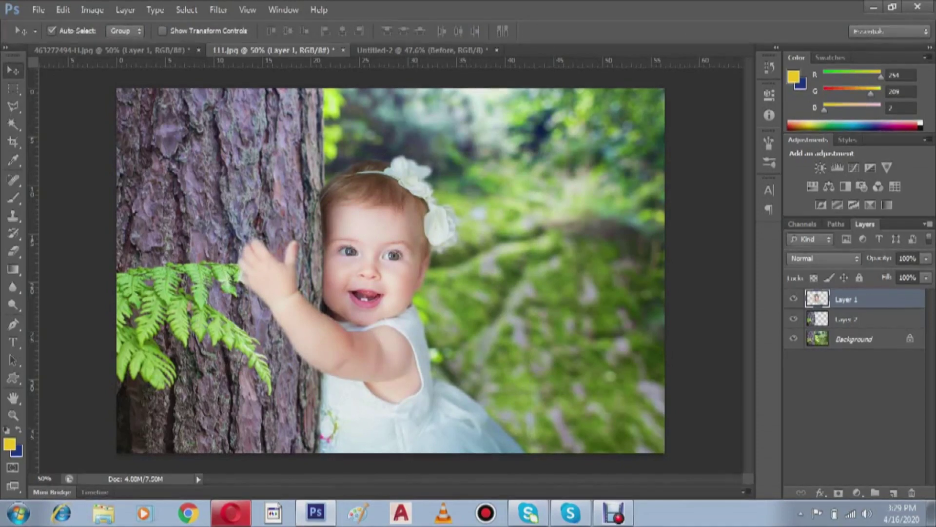
Step: Make the trunk layer active and load its outline as a selection
key(alt+bracketleft)
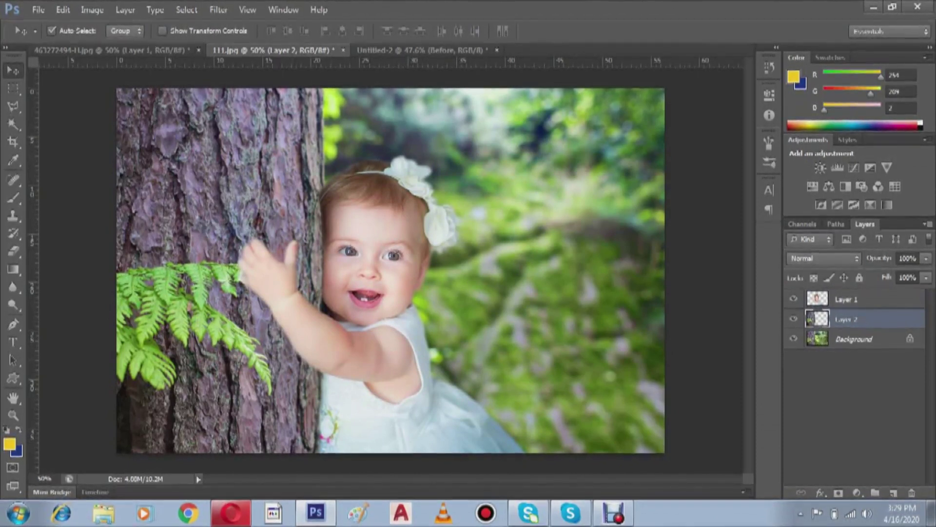
double_click(878, 319)
key(Escape)
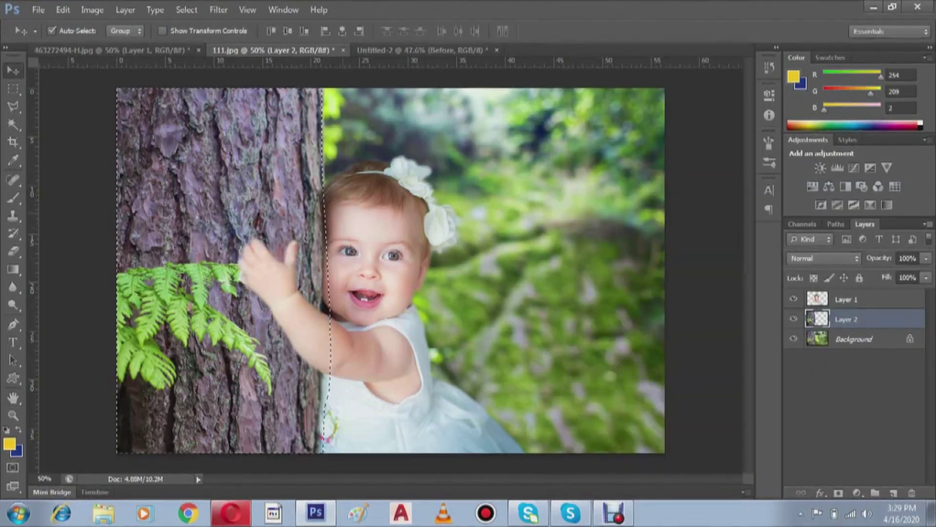
key(ctrl+plus)
key(ctrl+plus)
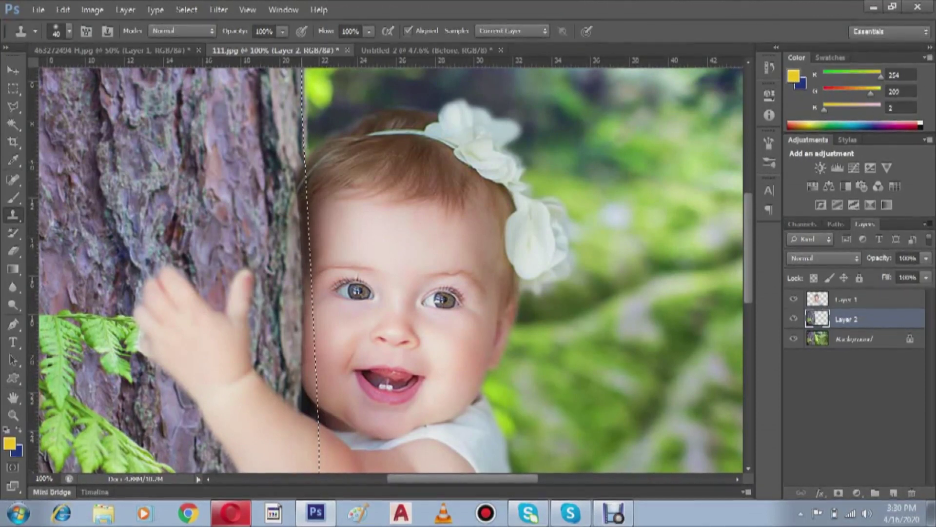
click(312, 244)
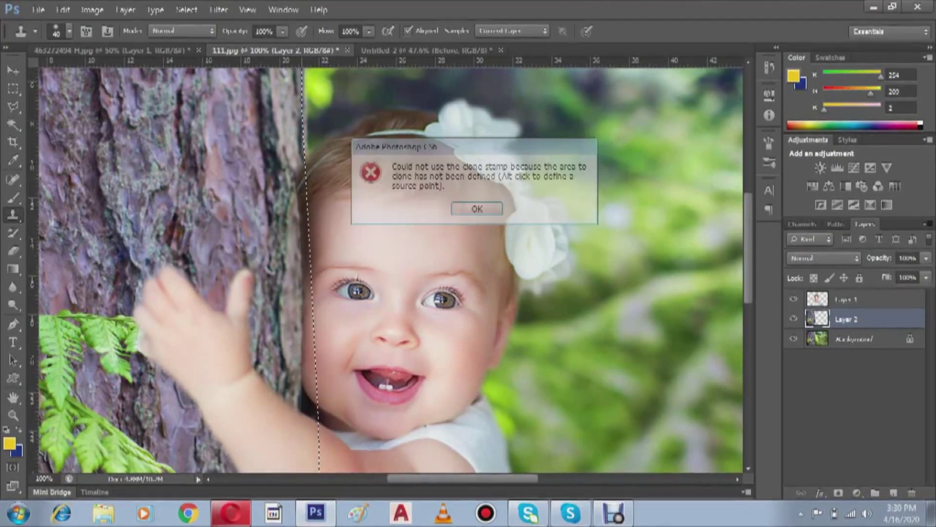
key(Return)
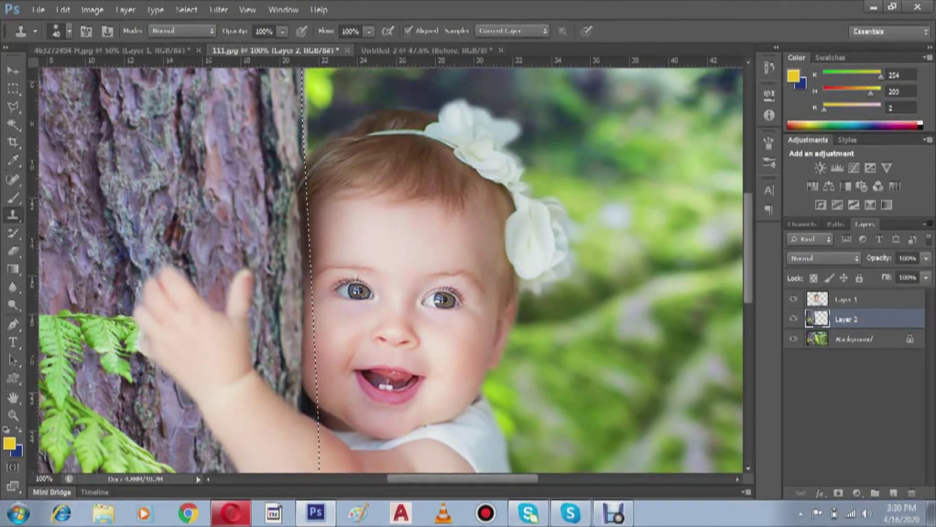
key(alt+bracketright)
key(e)
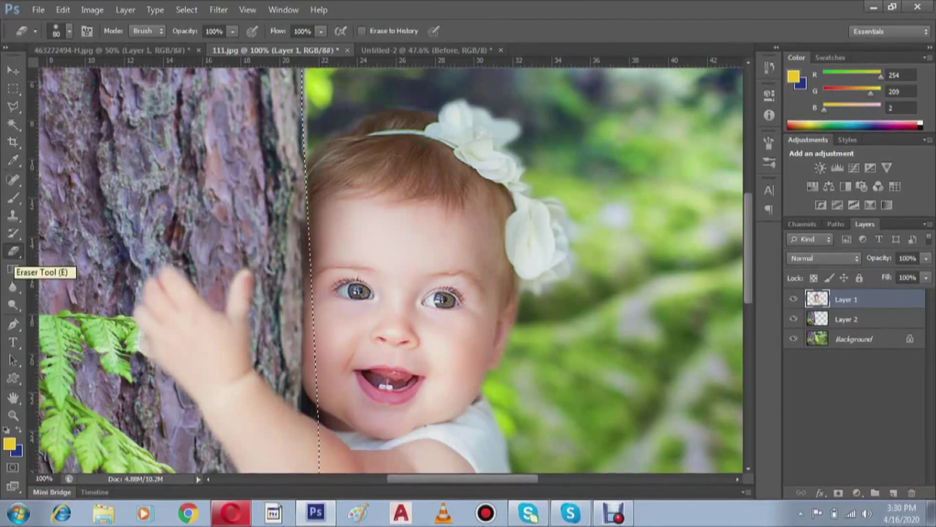
Step: Erase the baby's head edge along the trunk with a smaller eraser, then zoom out
key(bracketleft)
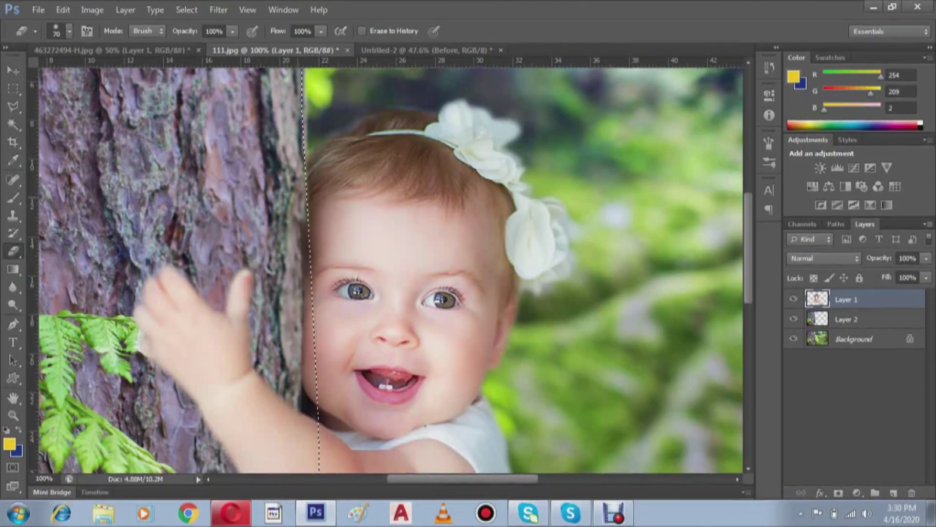
key(bracketleft)
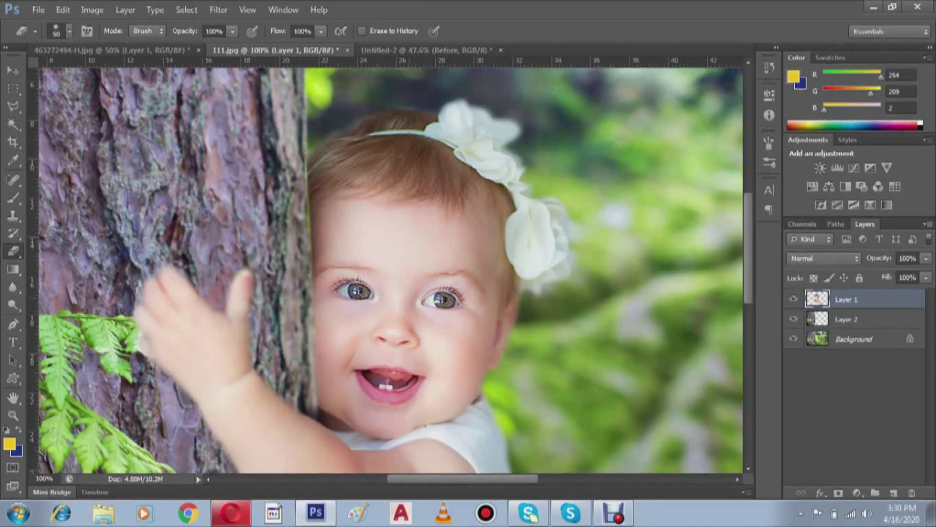
key(ctrl+minus)
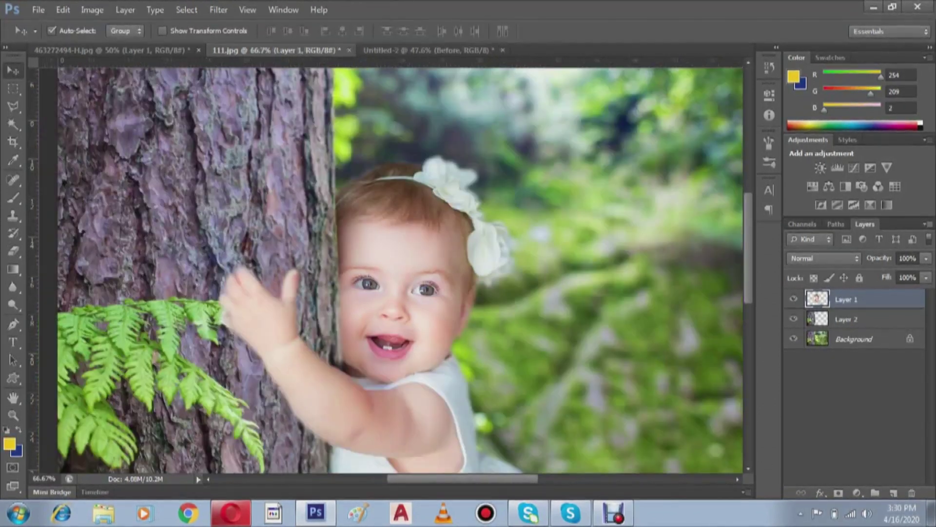
key(ctrl+minus)
key(ctrl+minus)
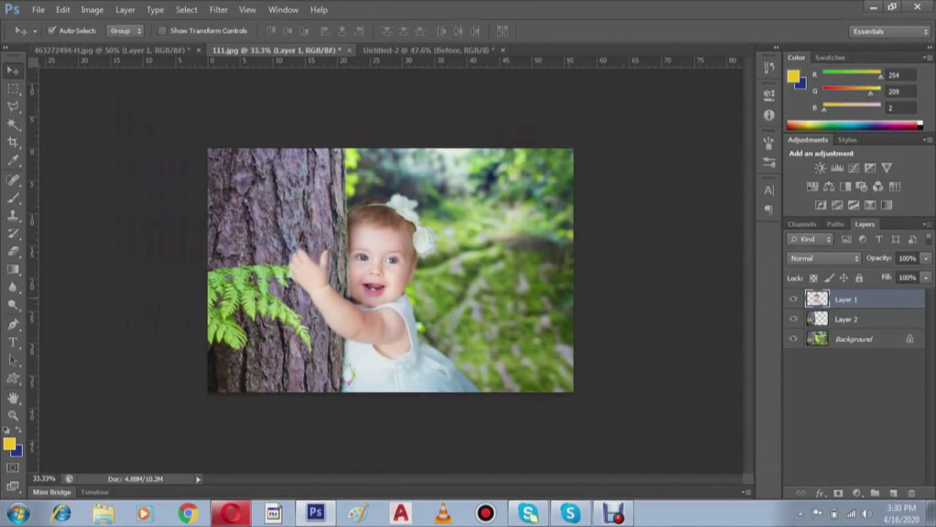